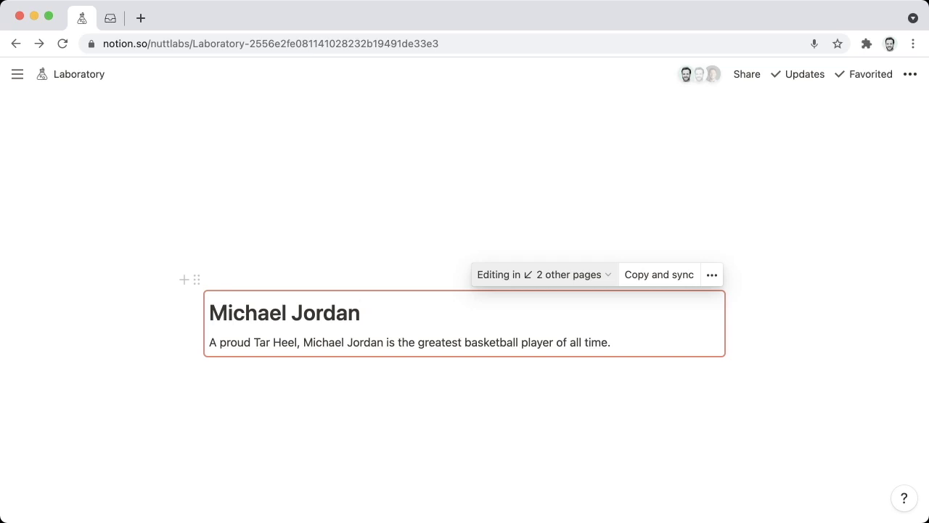
# Check which pages share the existing synced block, then place the caret in the Michael Jordan heading
pyautogui.click(541, 274)
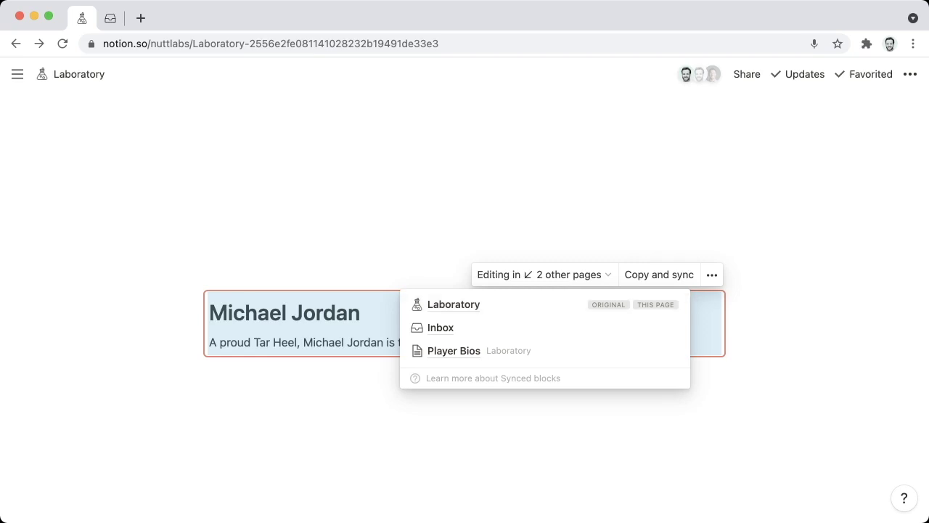
pyautogui.press('Escape')
pyautogui.click(336, 312)
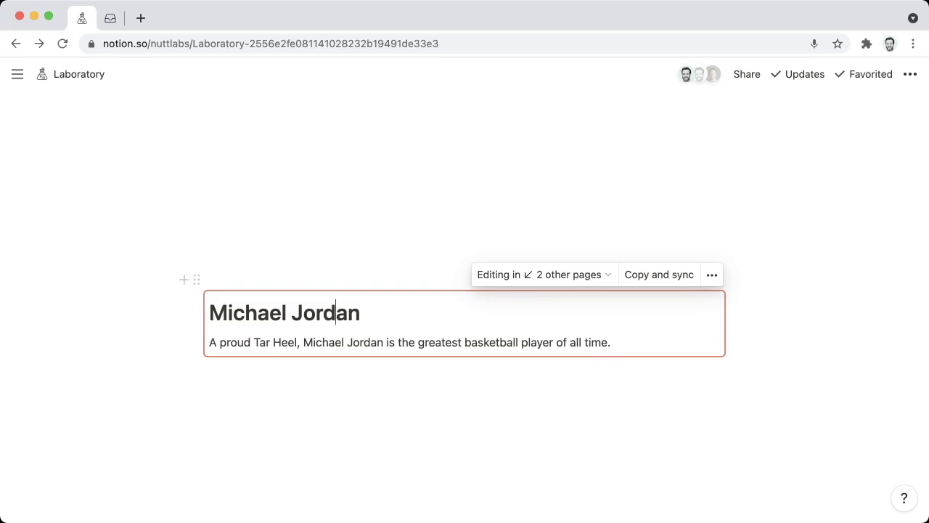
# Insert a synced block holding a Heading 1 'Michael Jordan' and the line 'The GOAT'
pyautogui.scroll(-8, 336, 312)
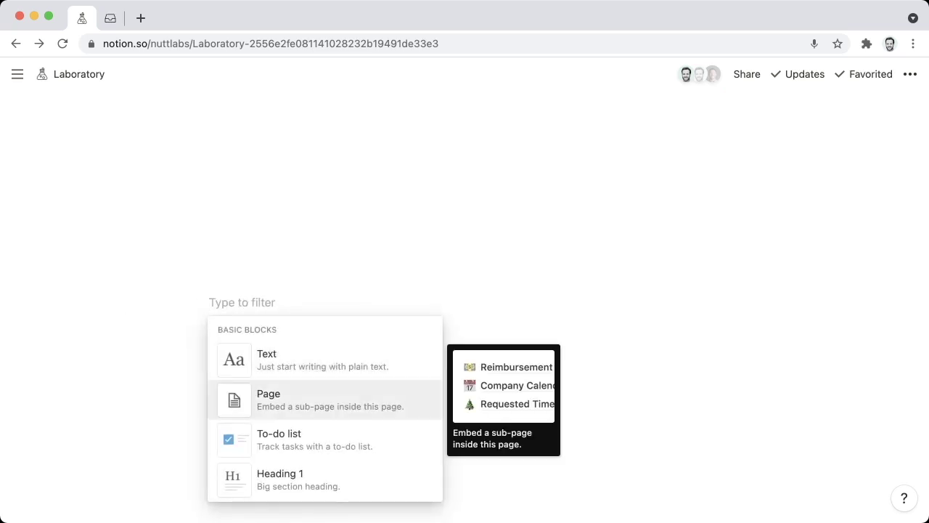
pyautogui.scroll(-20, 327, 401)
pyautogui.scroll(-10, 327, 407)
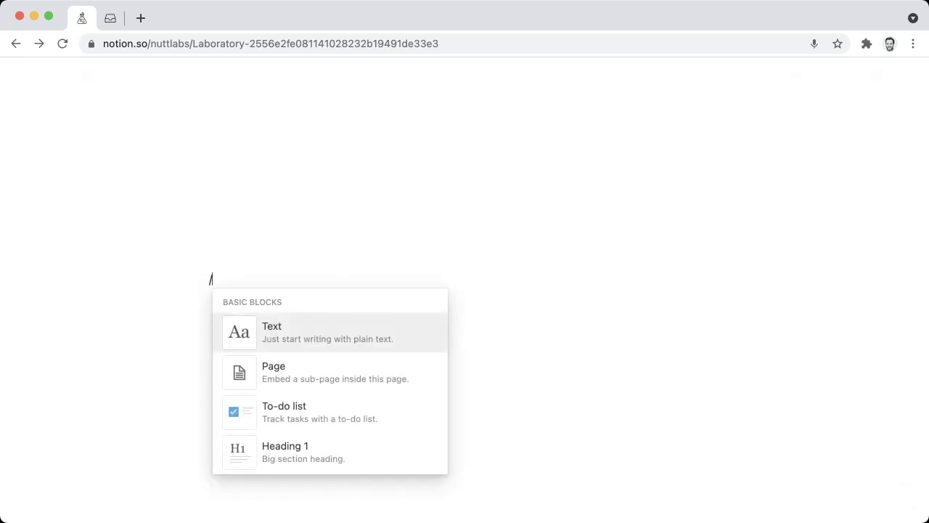
pyautogui.write('sync')
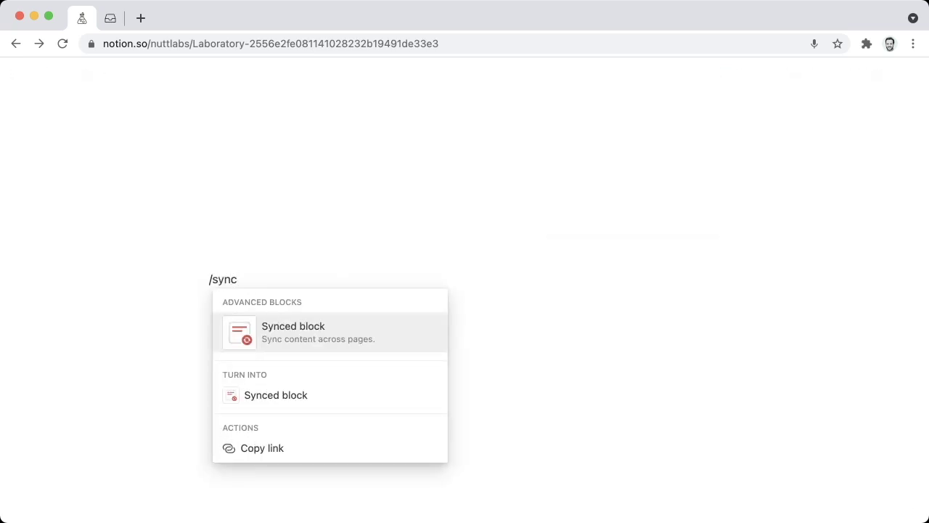
pyautogui.press('Return')
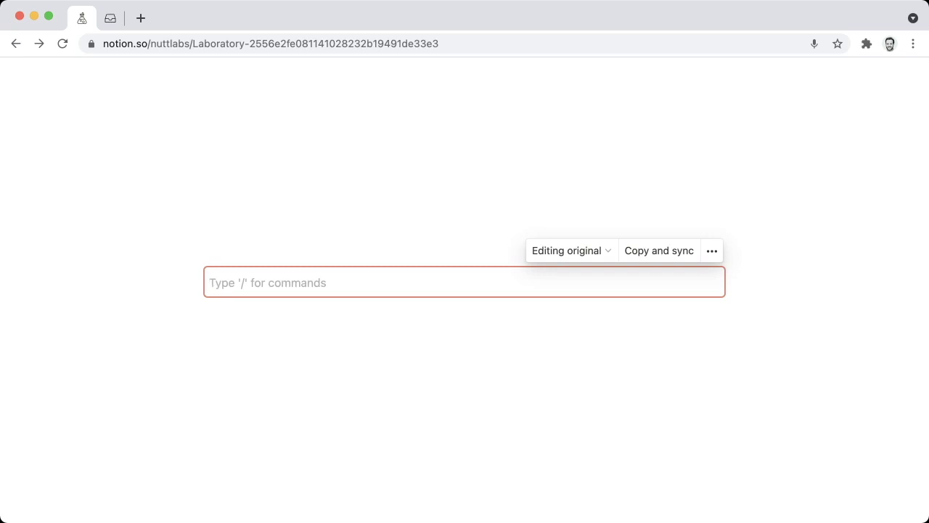
pyautogui.write('#')
pyautogui.press('space')
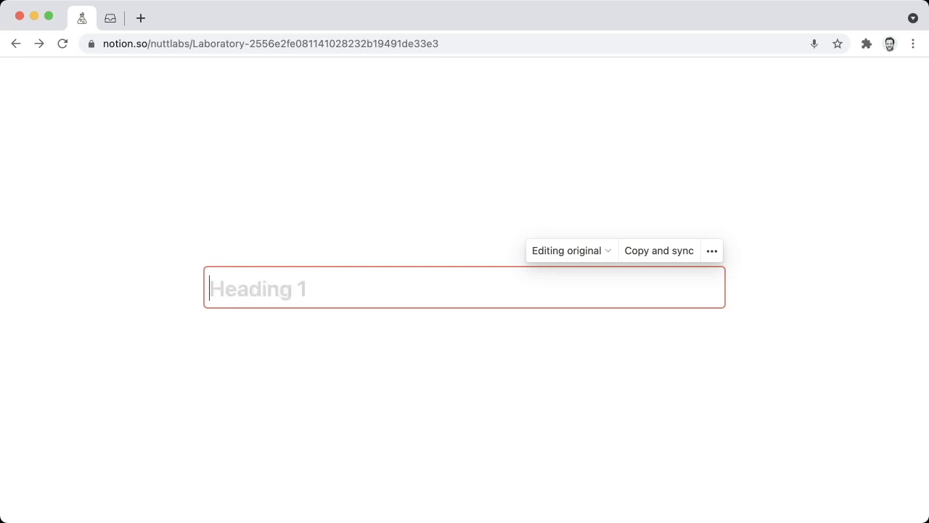
pyautogui.write('Michael ')
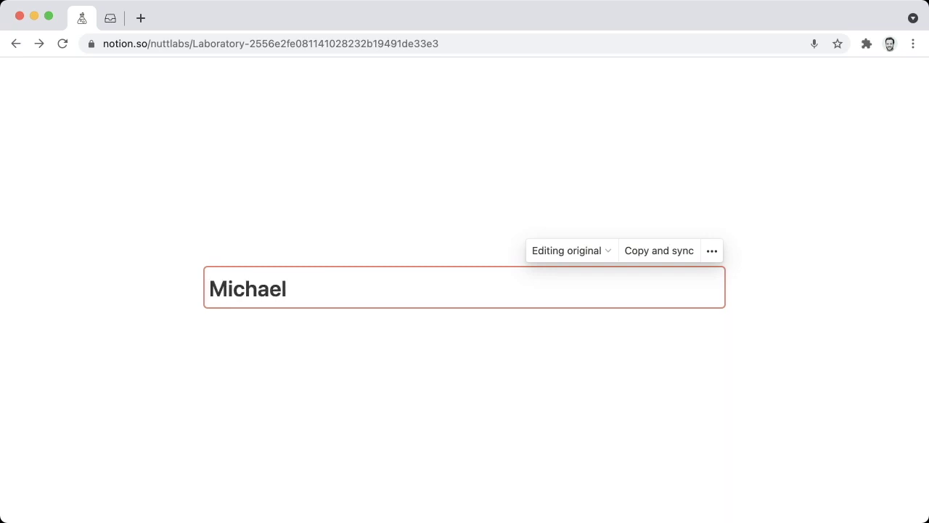
pyautogui.write('Jordan')
pyautogui.press('Return')
pyautogui.write('The GOAT.')
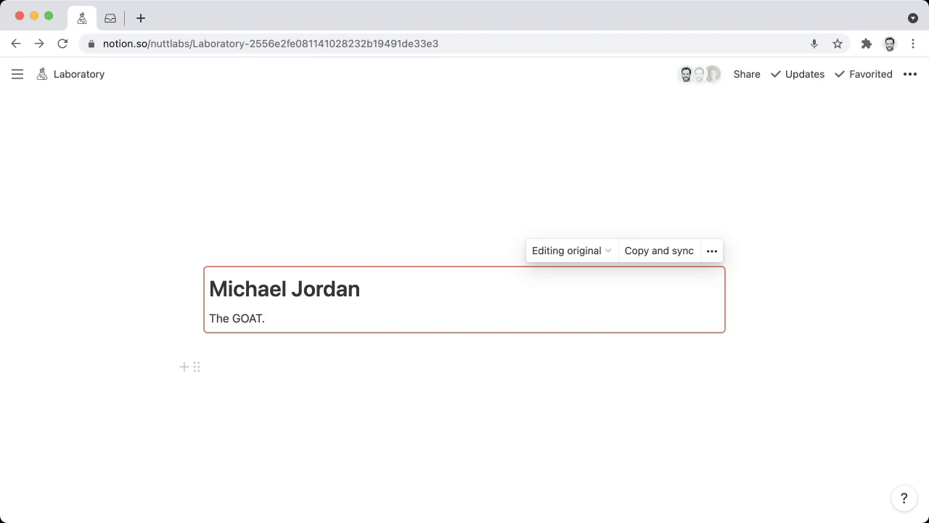
# Convert the Michael Jordan heading and its 'A proud Tar Heel…' paragraph into one synced block
pyautogui.scroll(-6, 464, 305)
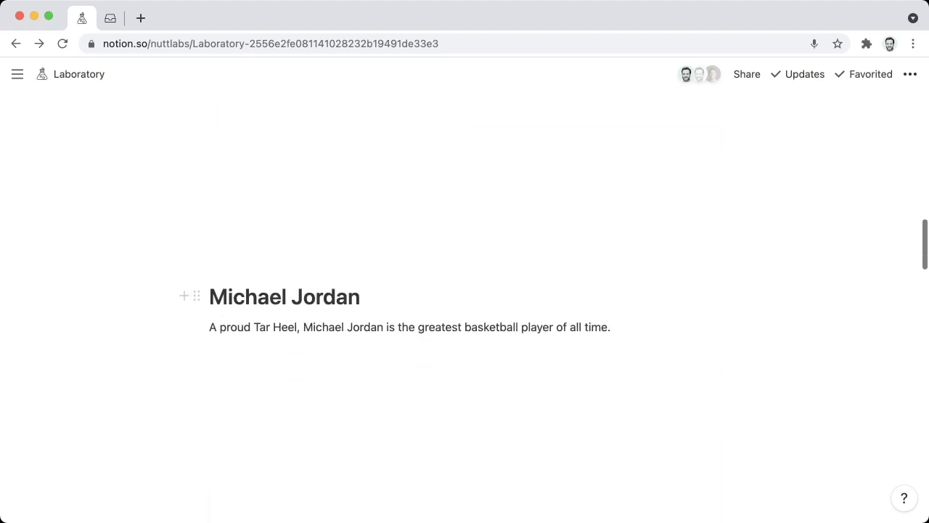
pyautogui.moveTo(143, 291); pyautogui.dragTo(272, 325)
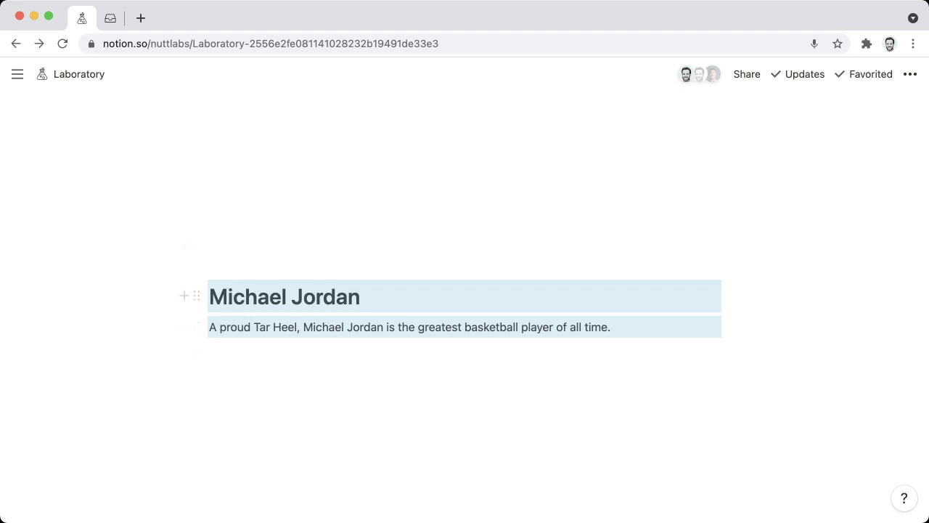
pyautogui.click(315, 296)
pyautogui.moveTo(360, 296); pyautogui.dragTo(269, 296)
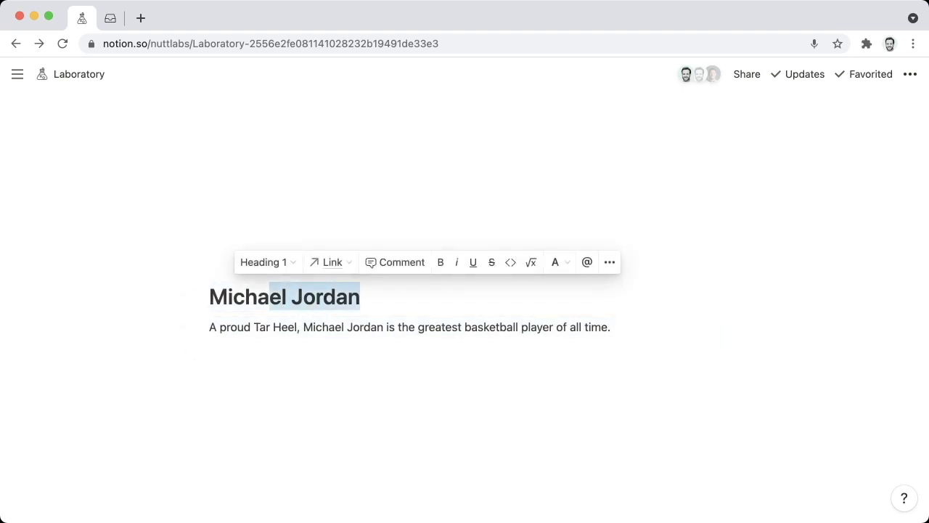
pyautogui.moveTo(128, 262); pyautogui.dragTo(305, 346)
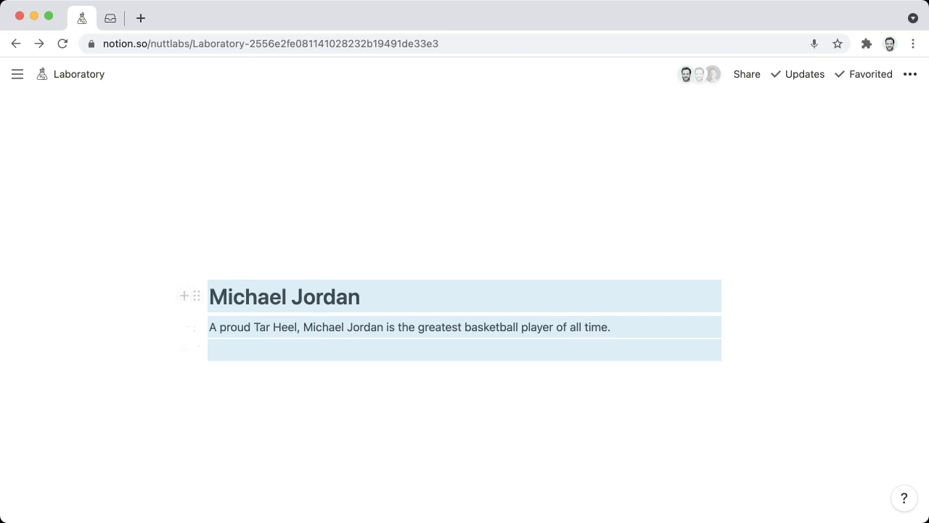
pyautogui.moveTo(152, 294); pyautogui.dragTo(260, 330)
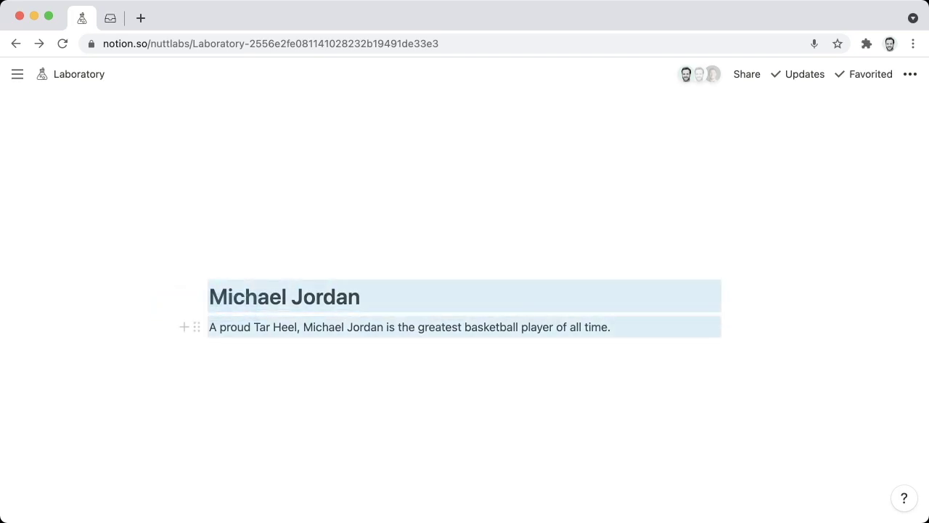
pyautogui.click(196, 296)
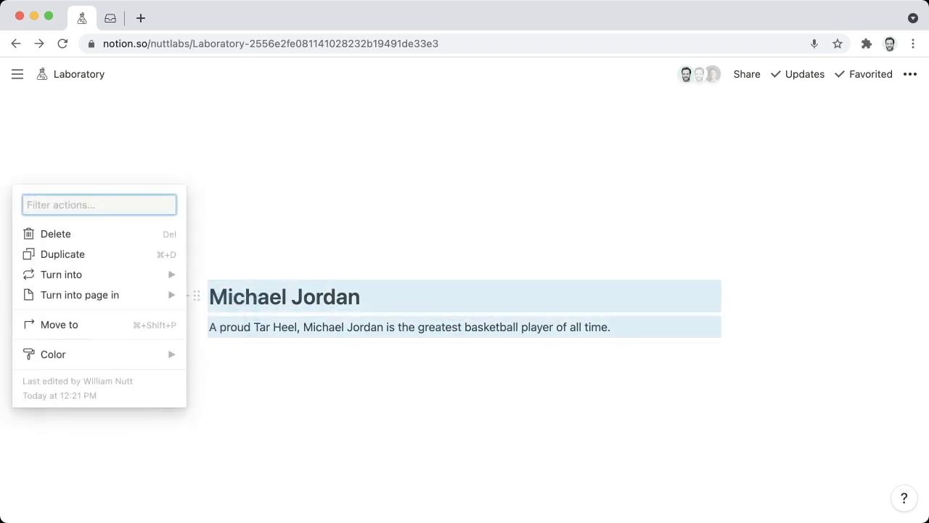
pyautogui.moveTo(87, 275)
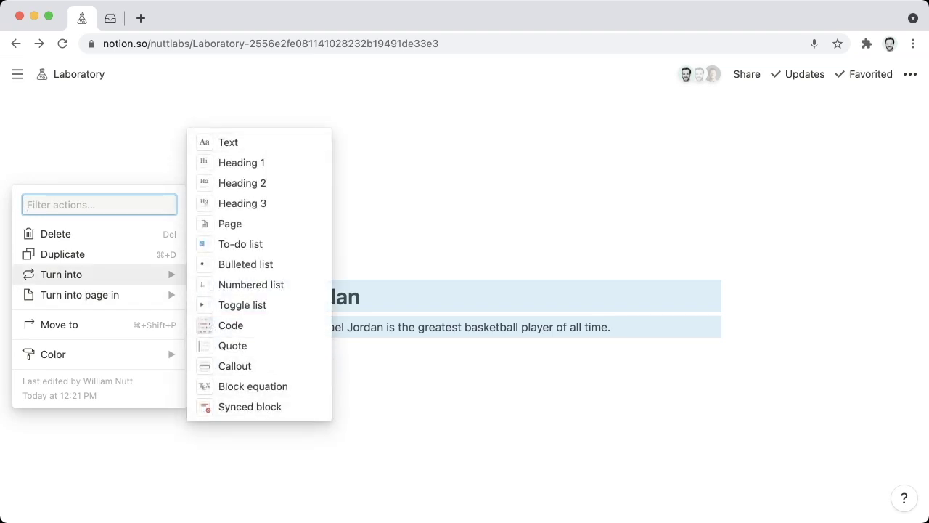
pyautogui.press('Escape')
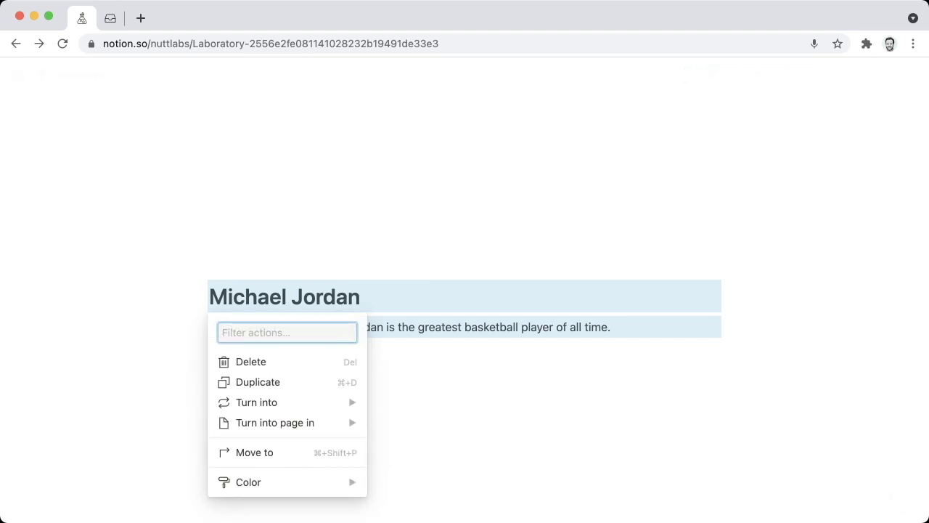
pyautogui.write('sync')
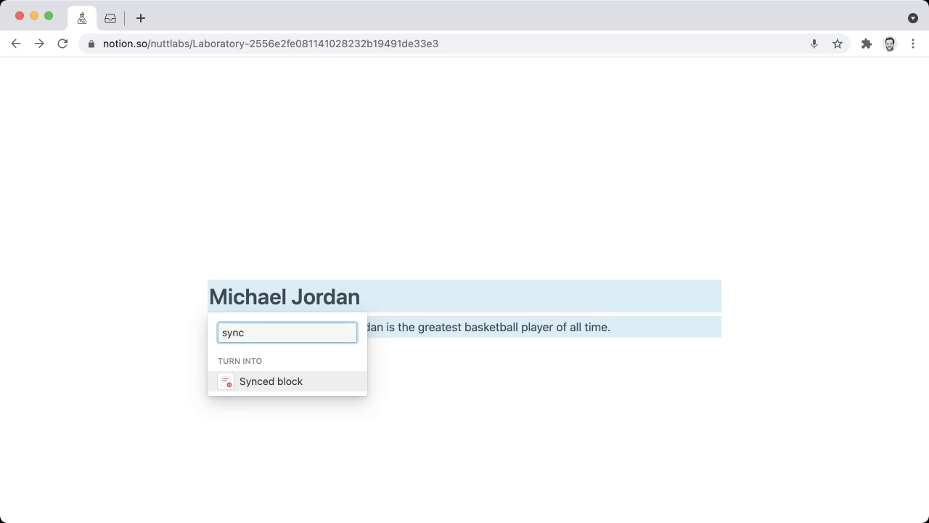
pyautogui.press('Return')
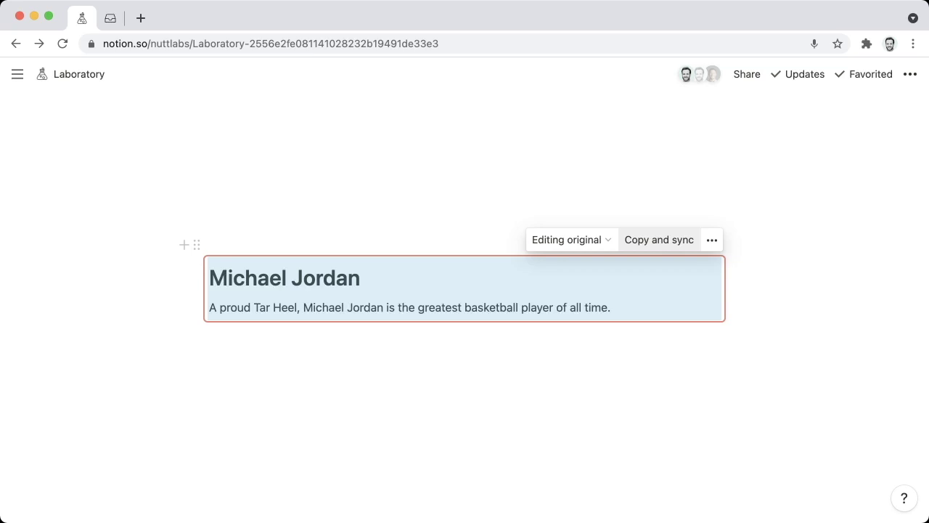
# Copy the Michael Jordan synced block and paste it as synced content on the Inbox page
pyautogui.click(659, 239)
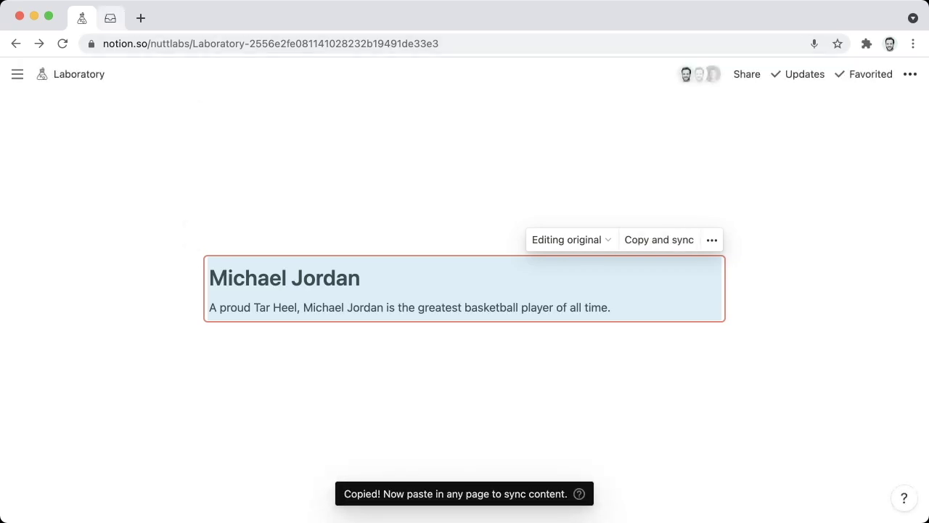
pyautogui.hotkey('ctrl', 'Tab')
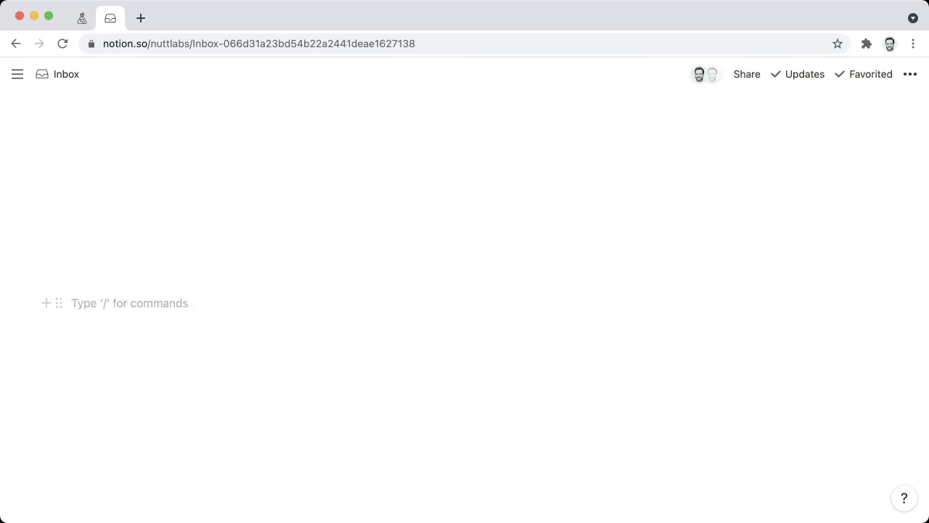
pyautogui.press('super+v')
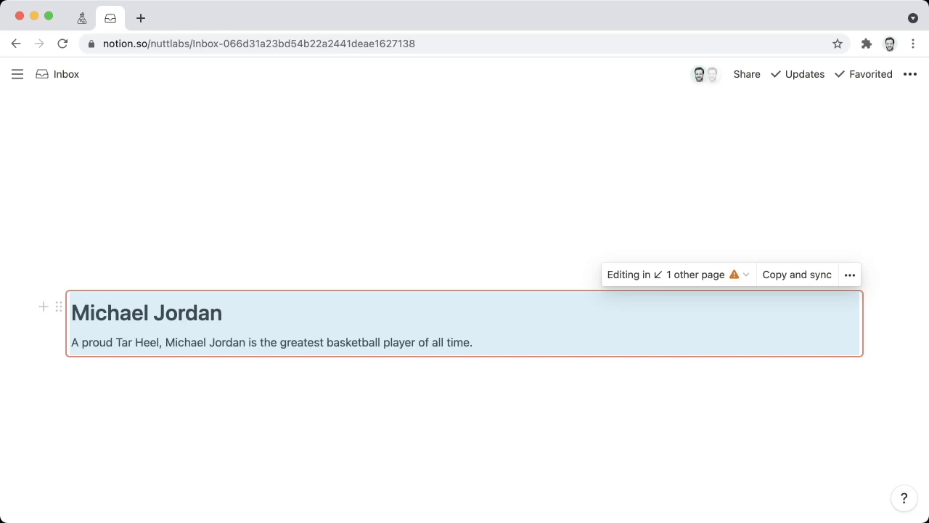
# Rename the synced heading on Inbox to 'Michael Jackson'
pyautogui.click(210, 312)
pyautogui.press('Right')
pyautogui.hotkey('shift', 'Left')
pyautogui.hotkey('shift', 'Left')
pyautogui.hotkey('shift', 'Left')
pyautogui.hotkey('shift', 'Left')
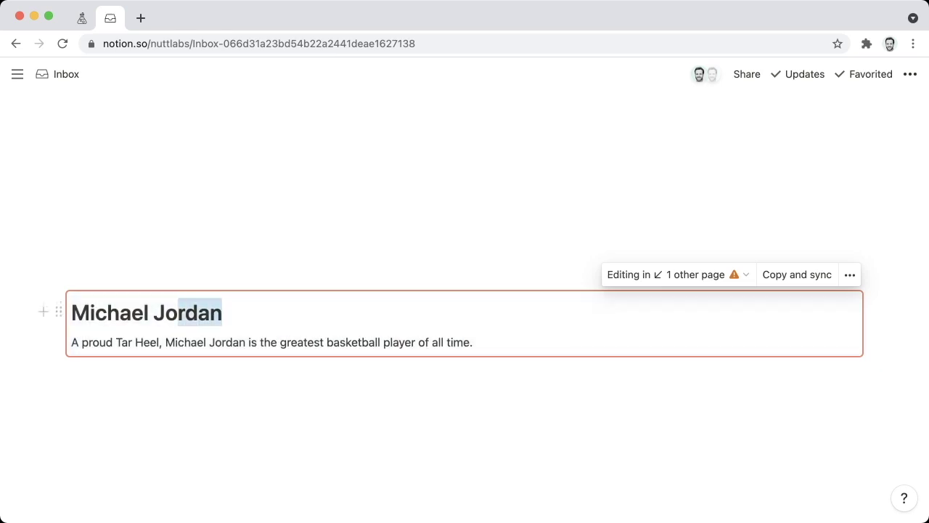
pyautogui.hotkey('shift', 'Left')
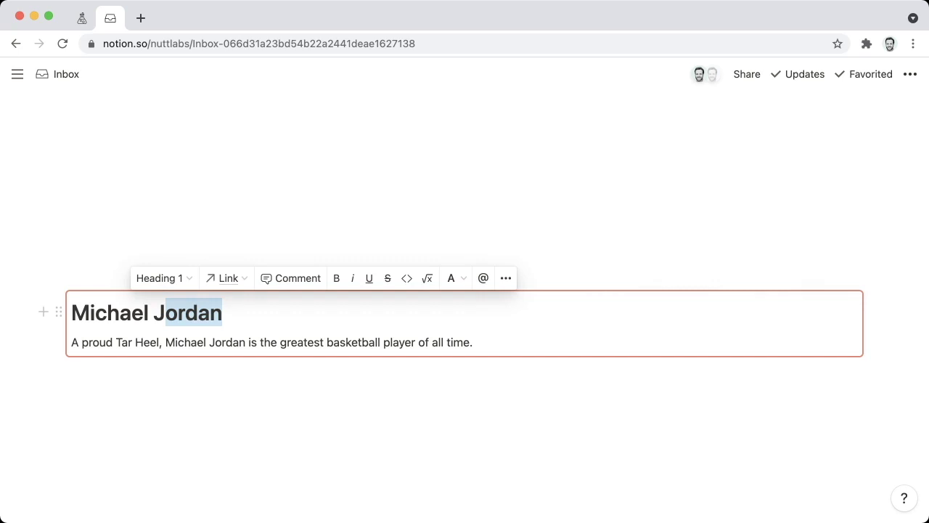
pyautogui.write('ackson')
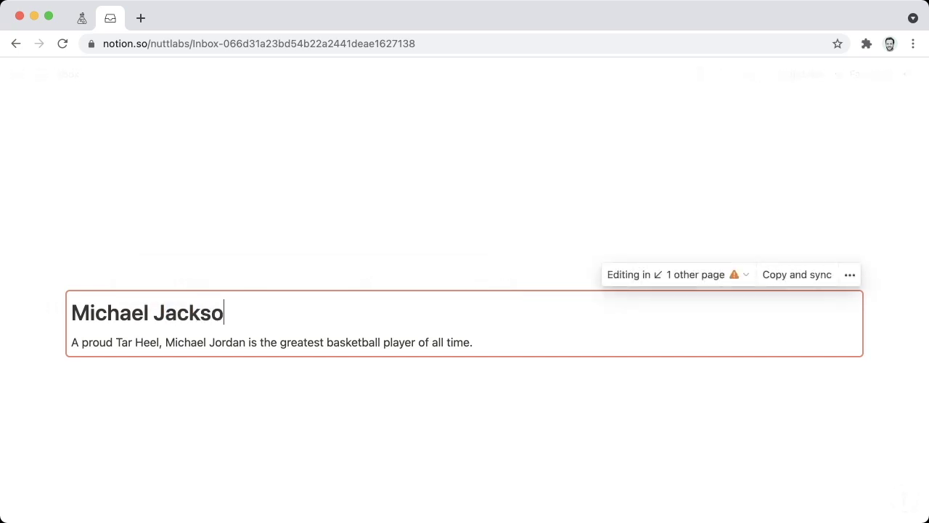
# On Laboratory, change the synced heading back to 'Michael Jordan', then return to Inbox
pyautogui.click(82, 17)
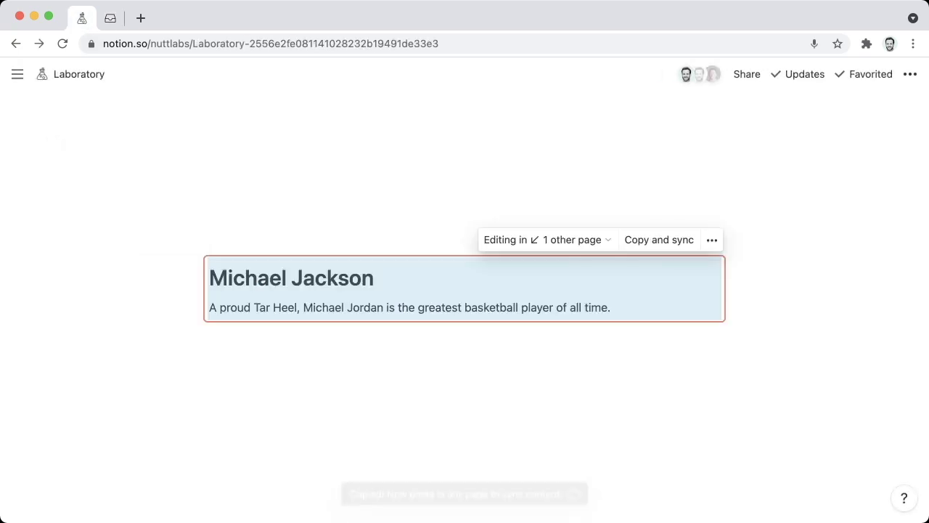
pyautogui.click(303, 277)
pyautogui.hotkey('shift', 'Right')
pyautogui.hotkey('shift', 'Right')
pyautogui.hotkey('shift', 'Right')
pyautogui.hotkey('shift', 'Right')
pyautogui.hotkey('shift', 'Right')
pyautogui.hotkey('shift', 'Right')
pyautogui.write('ordan')
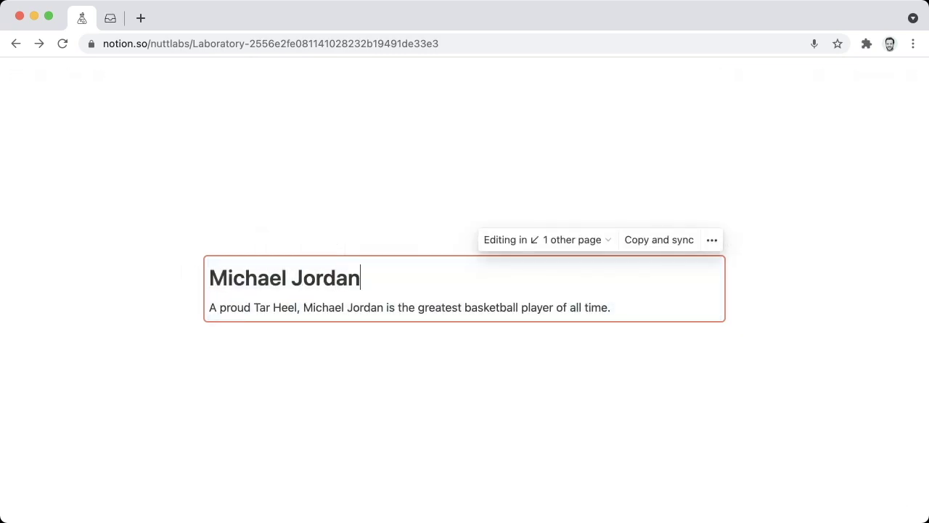
pyautogui.hotkey('ctrl', 'Tab')
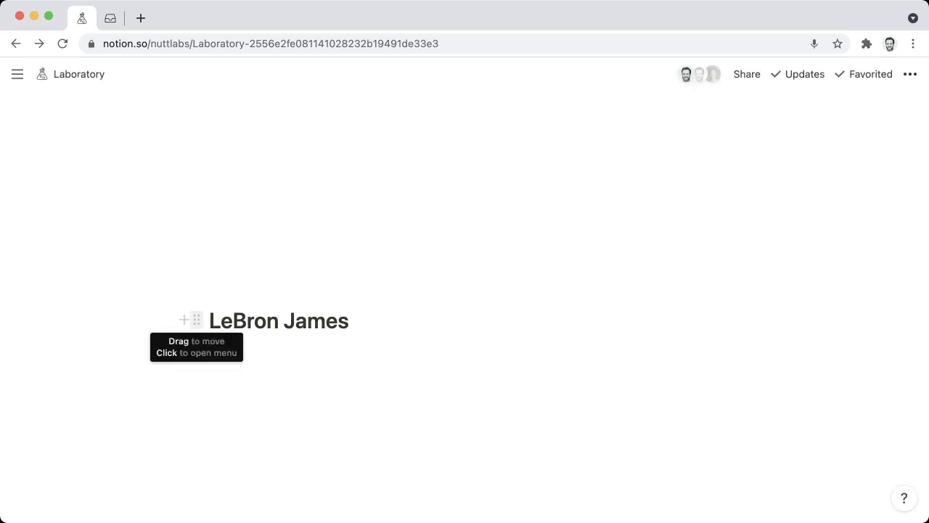
# Copy a link to the LeBron James block and paste it and sync below Michael Jordan on Inbox
pyautogui.click(196, 320)
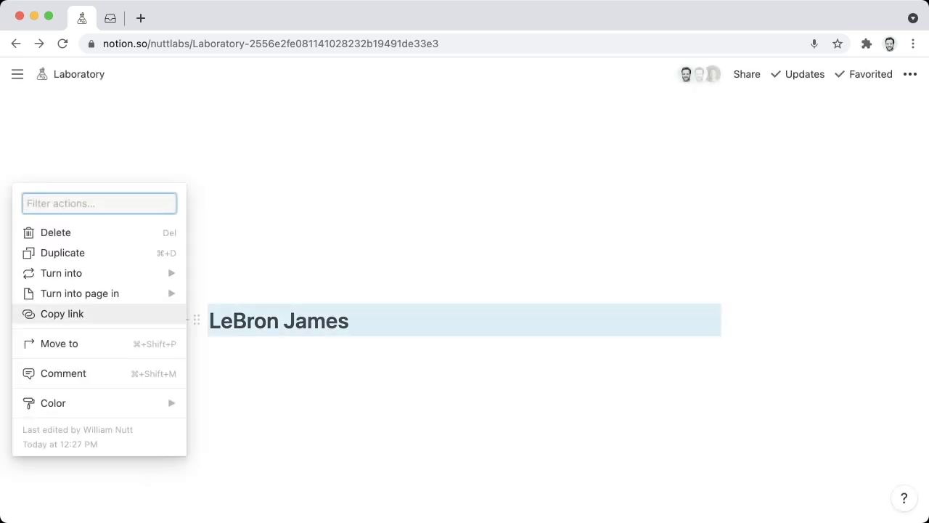
pyautogui.press('Escape')
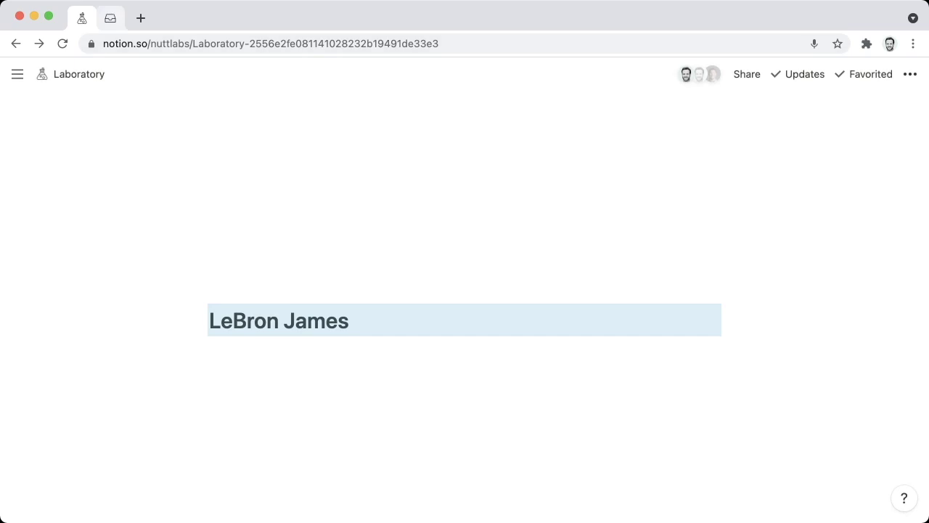
pyautogui.hotkey('ctrl', 'Tab')
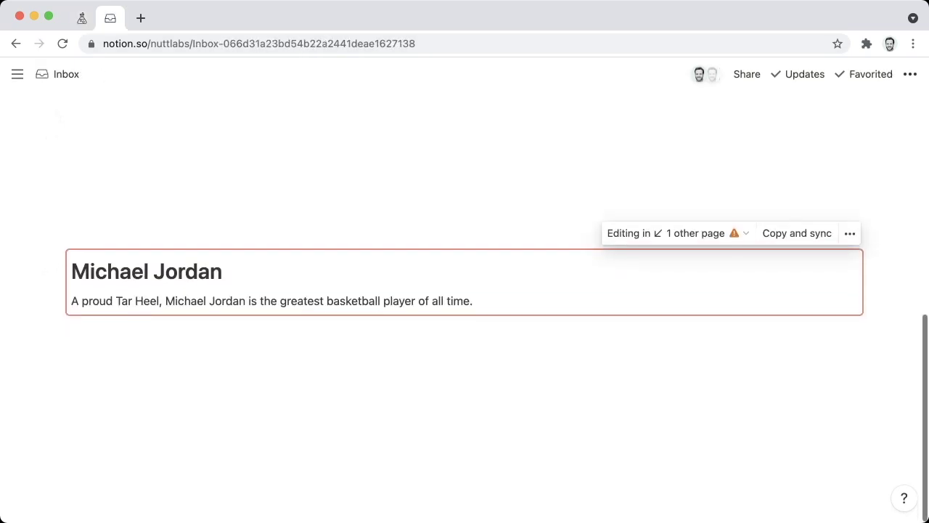
pyautogui.click(80, 372)
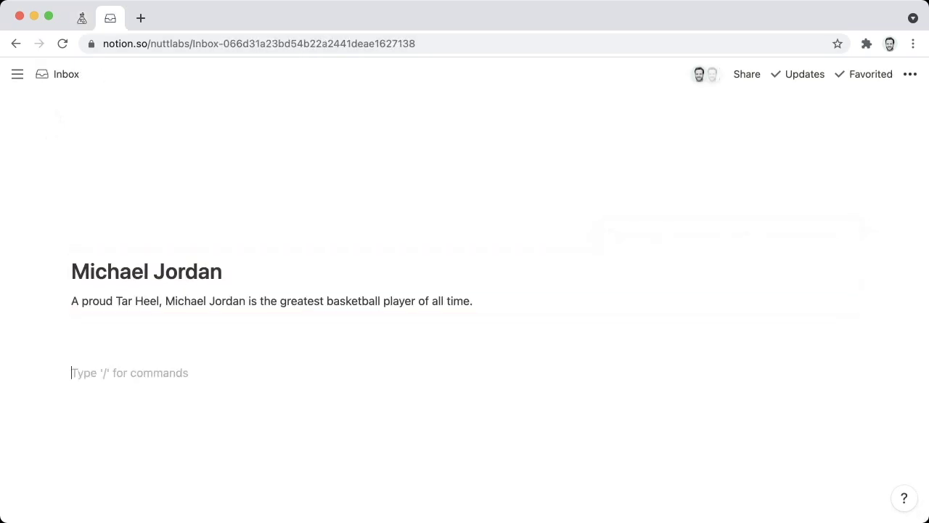
pyautogui.press('super+v')
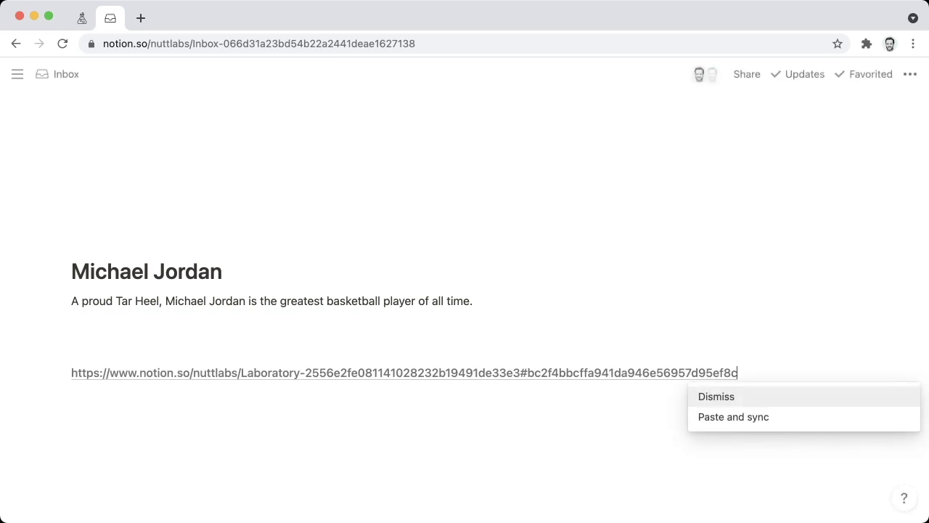
pyautogui.press('Down')
pyautogui.press('Return')
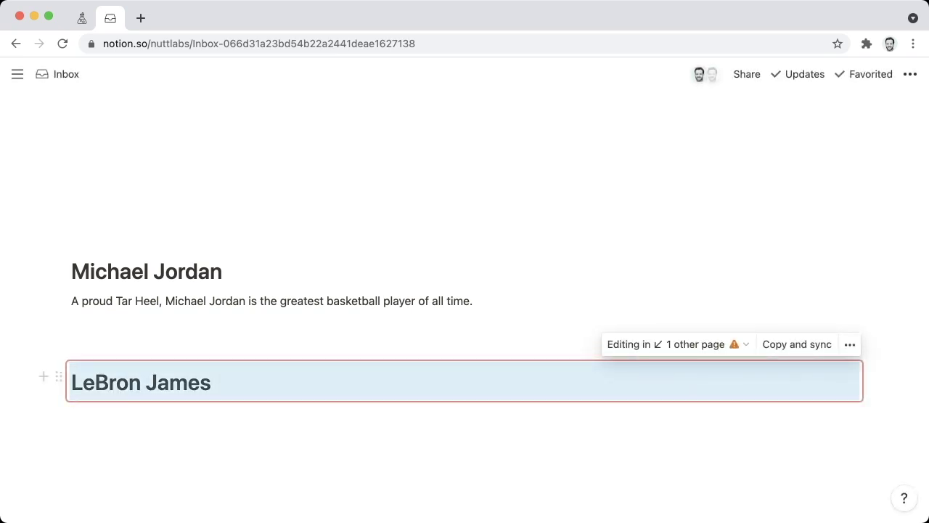
# Compare the synced LeBron James heading on Inbox and Laboratory, placing the caret at its end
pyautogui.click(109, 382)
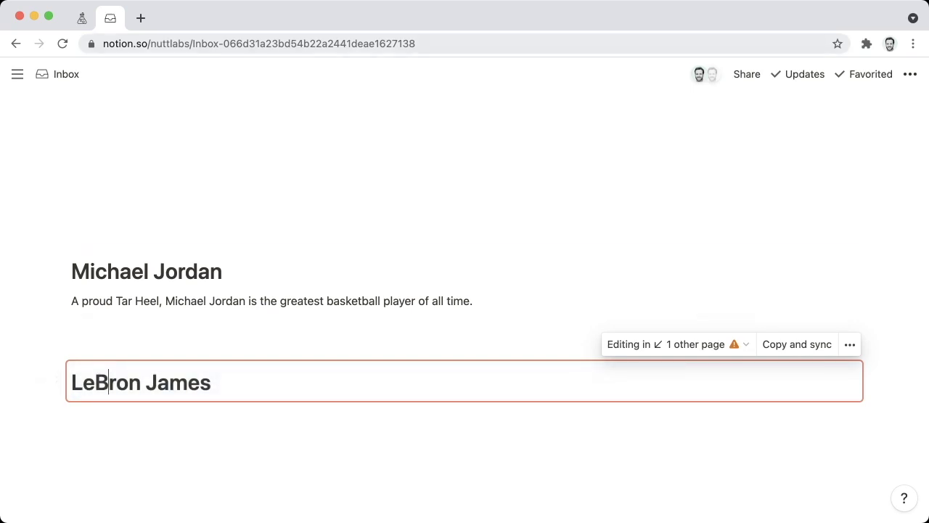
pyautogui.hotkey('ctrl', 'shift', 'Tab')
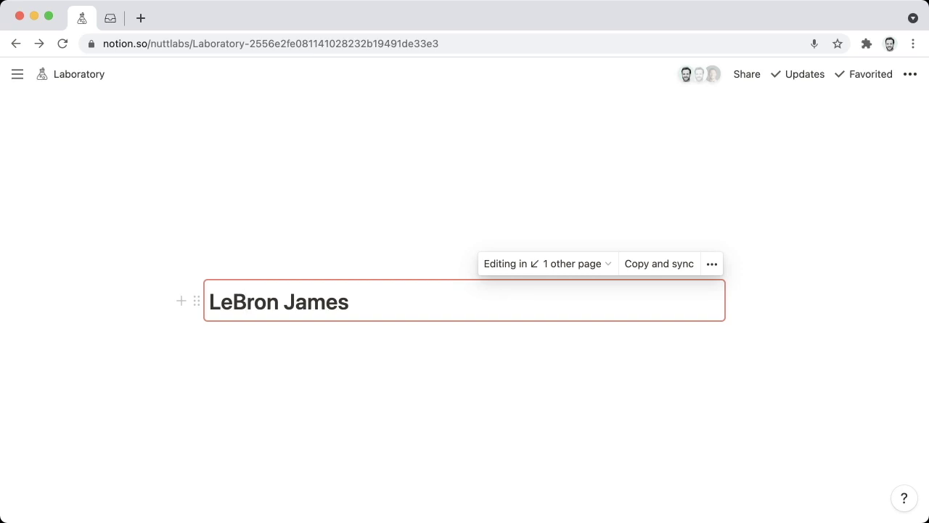
pyautogui.click(349, 301)
# Compare the synced Michael Jordan and LeBron James blocks across Laboratory and Inbox, ending on Inbox
pyautogui.click(109, 21)
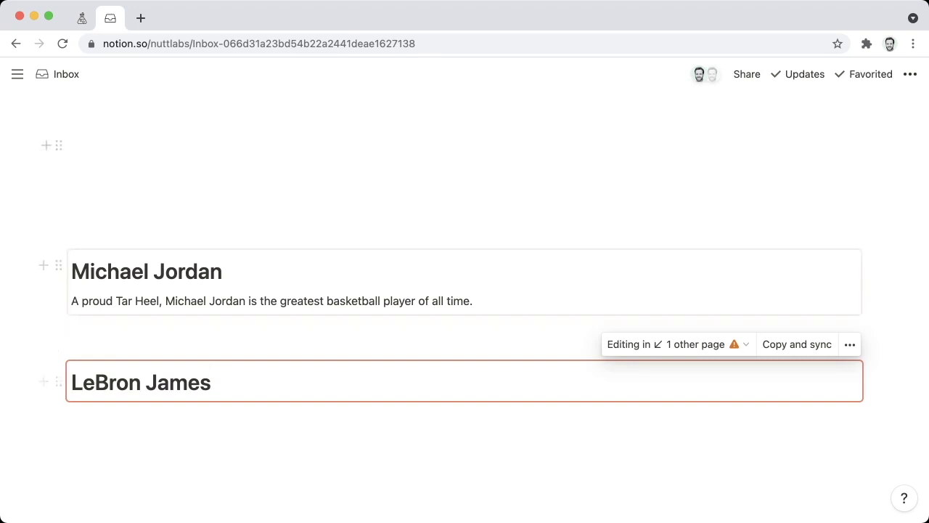
pyautogui.click(82, 19)
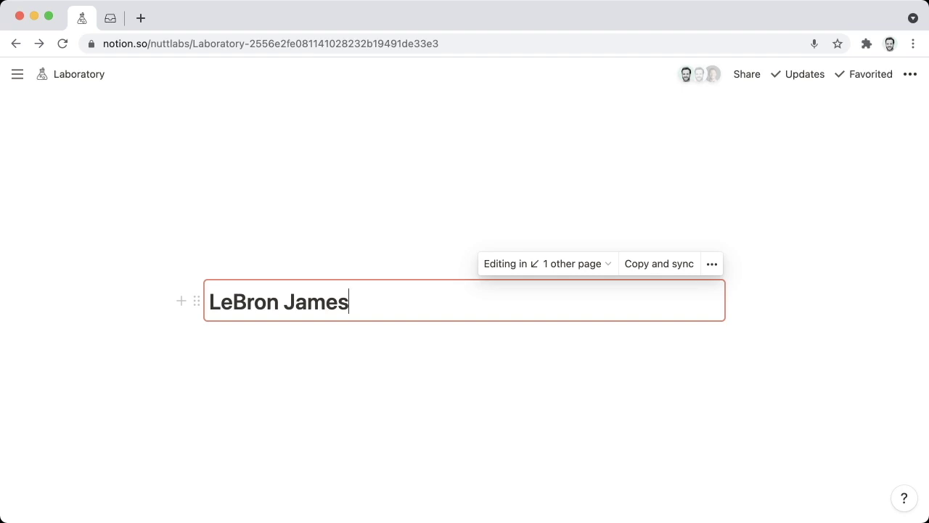
pyautogui.hotkey('ctrl', 'Tab')
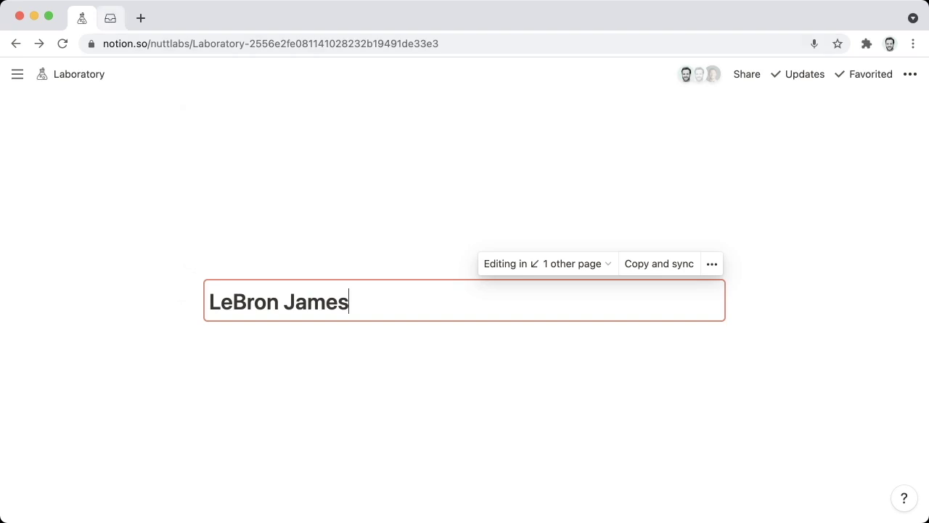